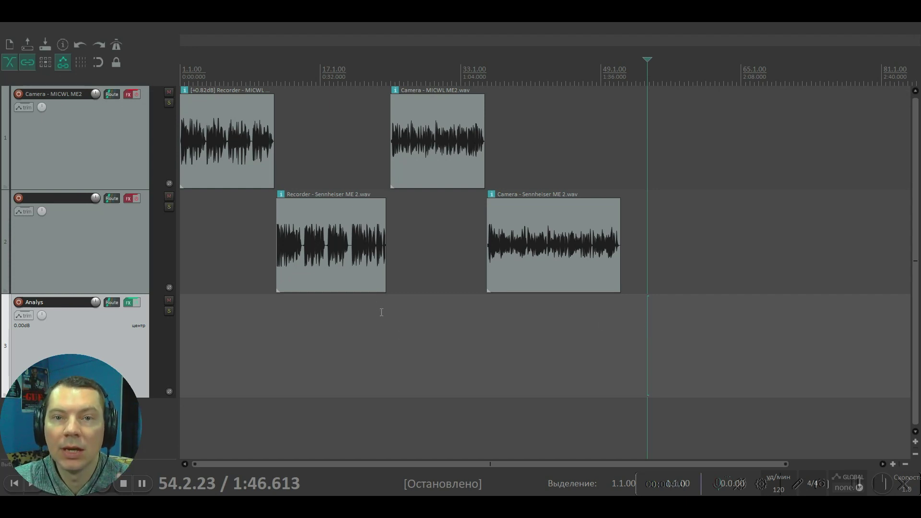
# Open the SPAN Plus analyser on the Analys track and bring up its Static Spectrums Editor
pyautogui.click(215, 273)
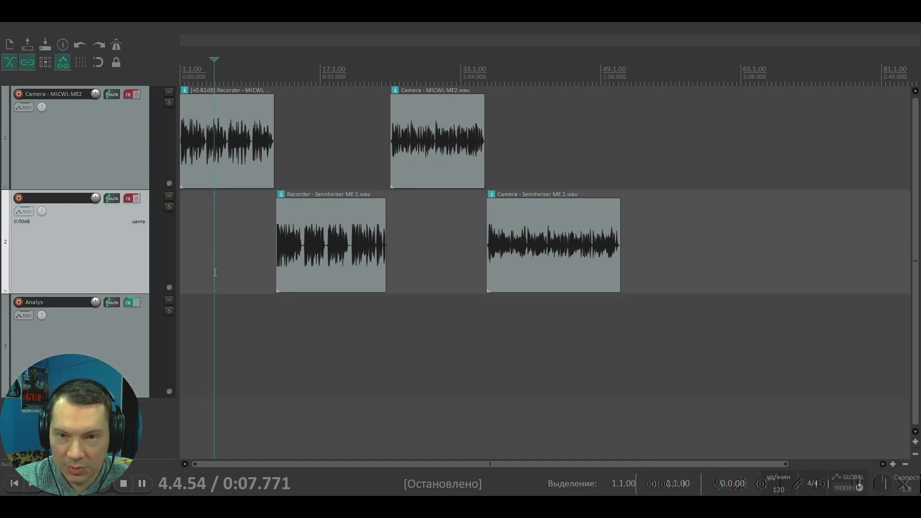
pyautogui.click(129, 305)
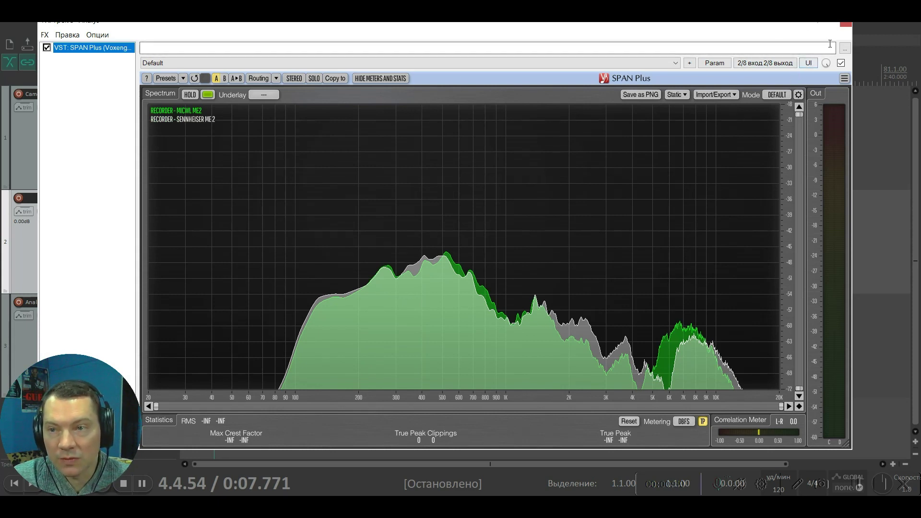
pyautogui.moveTo(772, 22); pyautogui.dragTo(769, 26)
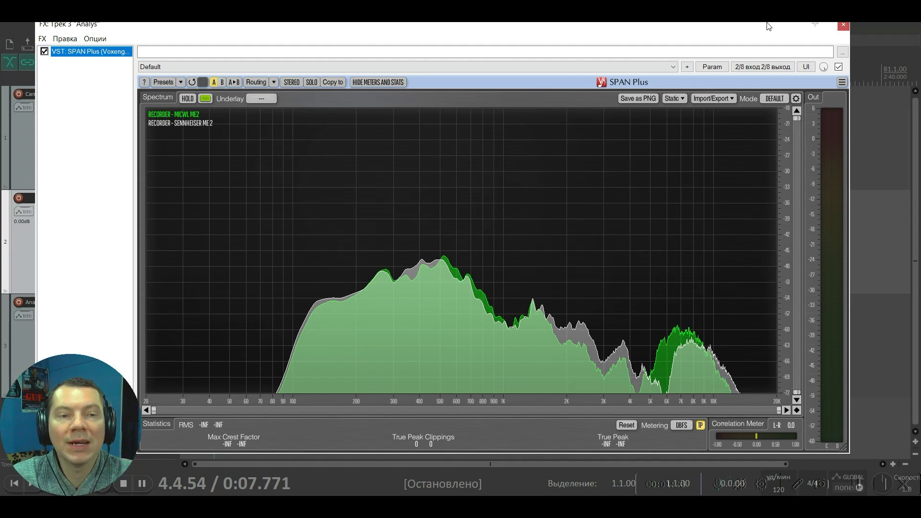
pyautogui.click(672, 99)
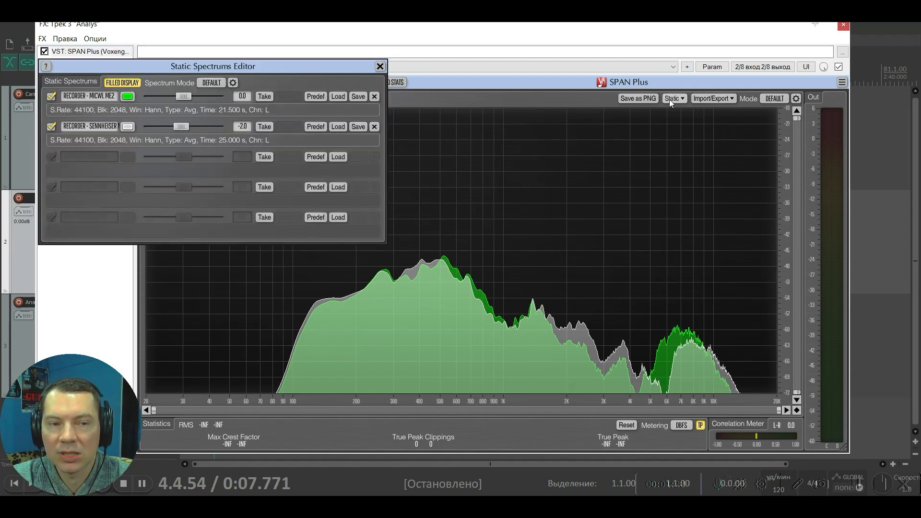
# Compare the two recorder spectrums by hiding and showing the Sennheiser and MICWL ME2 curves in turn
pyautogui.click(51, 126)
pyautogui.click(52, 127)
pyautogui.click(51, 127)
pyautogui.click(52, 127)
pyautogui.click(51, 97)
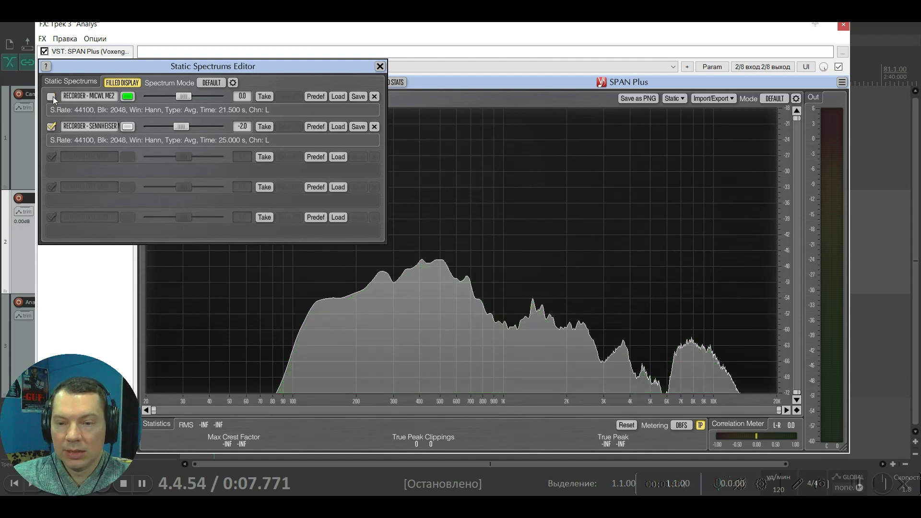
pyautogui.click(52, 97)
pyautogui.click(52, 97)
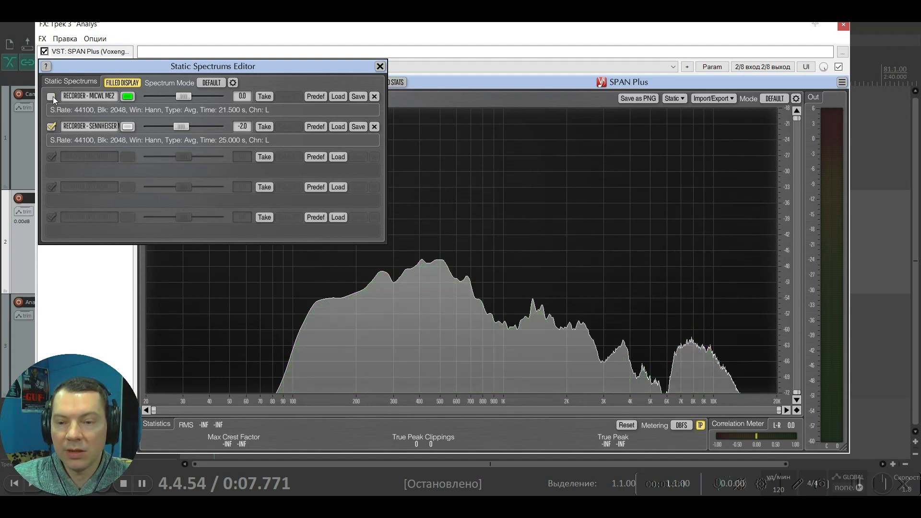
pyautogui.click(52, 96)
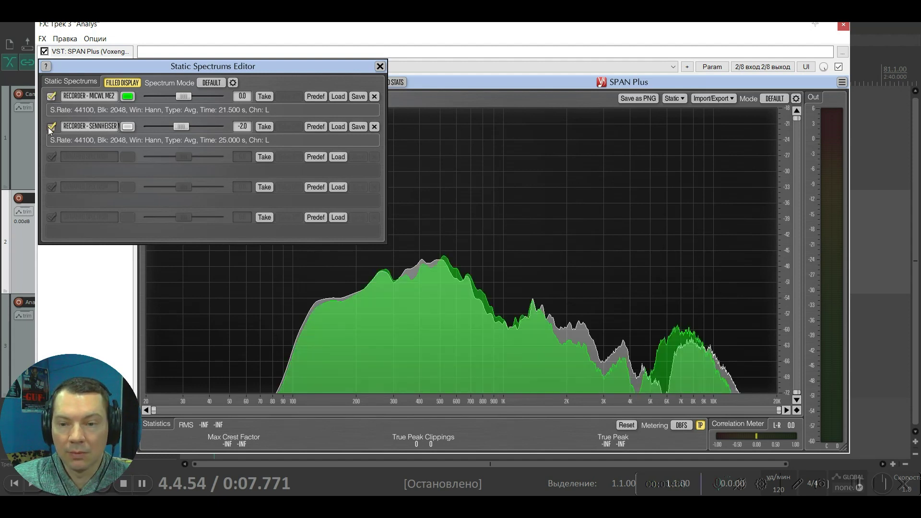
# Leave only the Recorder - Sennheiser ME 2 spectrum displayed and close the editor and the effects window
pyautogui.click(50, 127)
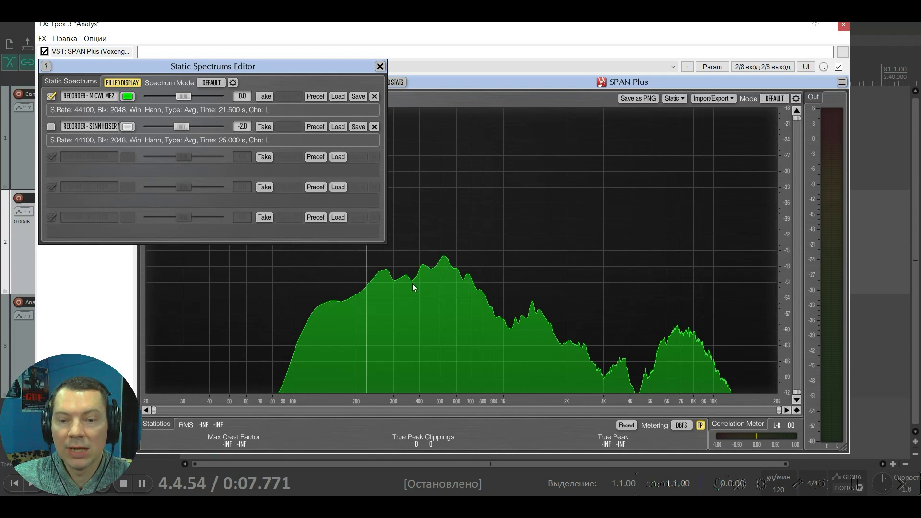
pyautogui.click(51, 96)
pyautogui.click(56, 127)
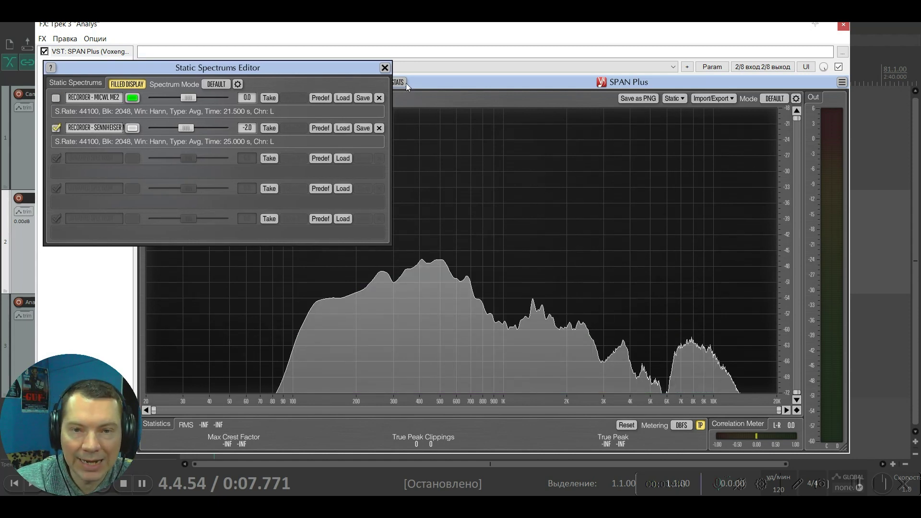
pyautogui.click(385, 67)
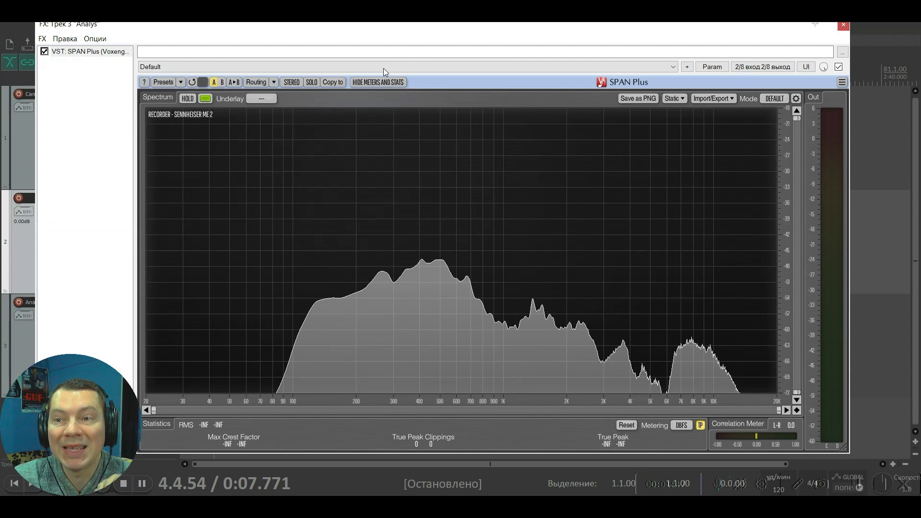
pyautogui.click(844, 27)
# Listen to the pause between phrases in the Recorder - Sennheiser ME 2 clip, starting at about 0:38.4
pyautogui.click(331, 352)
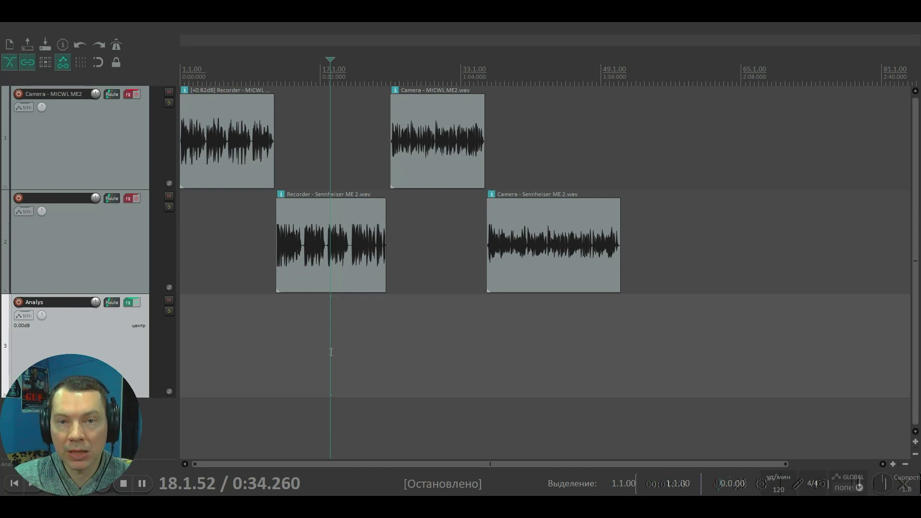
pyautogui.press('Left')
pyautogui.scroll(5, 388, 352)
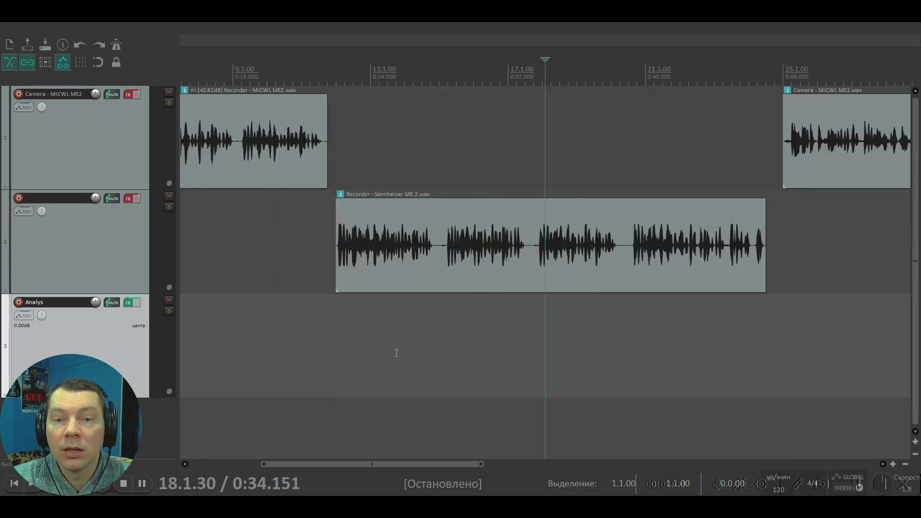
pyautogui.click(640, 363)
pyautogui.scroll(3, 667, 359)
pyautogui.scroll(1, 667, 359)
pyautogui.click(491, 321)
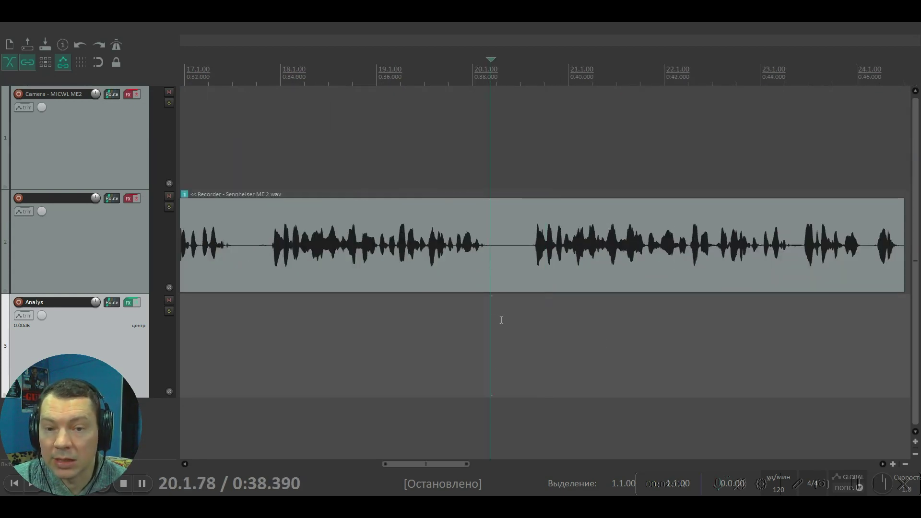
pyautogui.press('space')
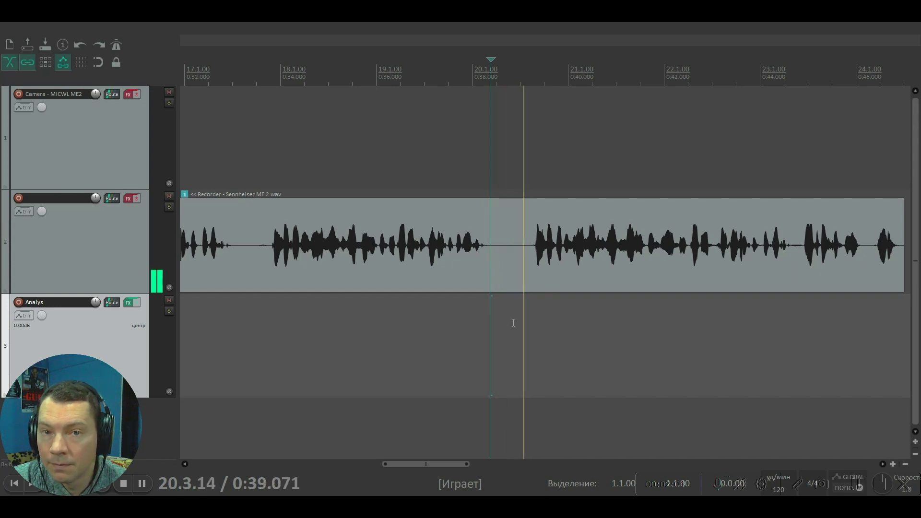
pyautogui.press('space')
# Play the pause between phrases in the Recorder - MICWL ME2 clip, starting at about 0:15.4
pyautogui.scroll(-6, 514, 323)
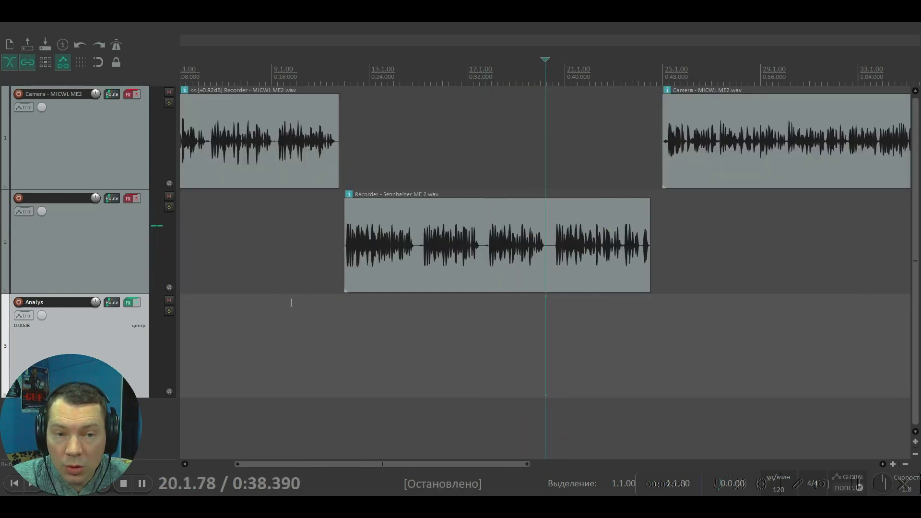
pyautogui.click(288, 302)
pyautogui.scroll(6, 370, 273)
pyautogui.click(524, 248)
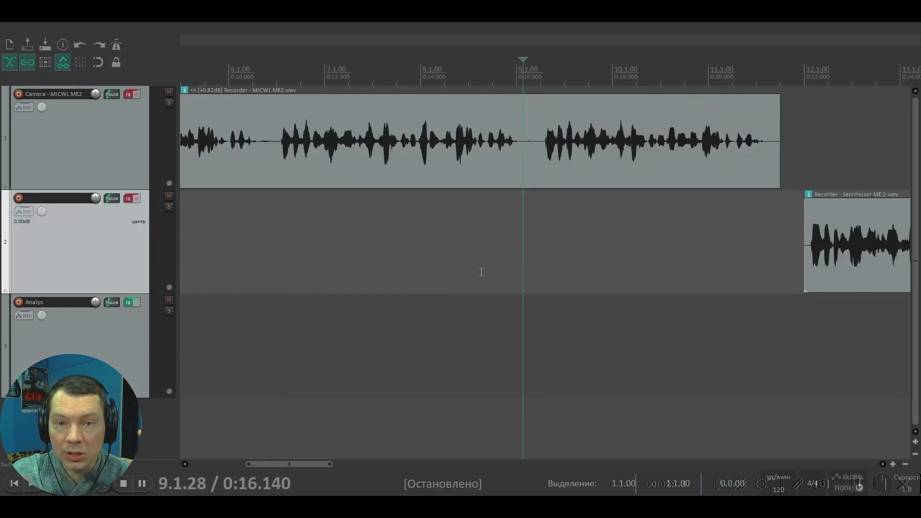
pyautogui.click(521, 256)
pyautogui.scroll(3, 627, 226)
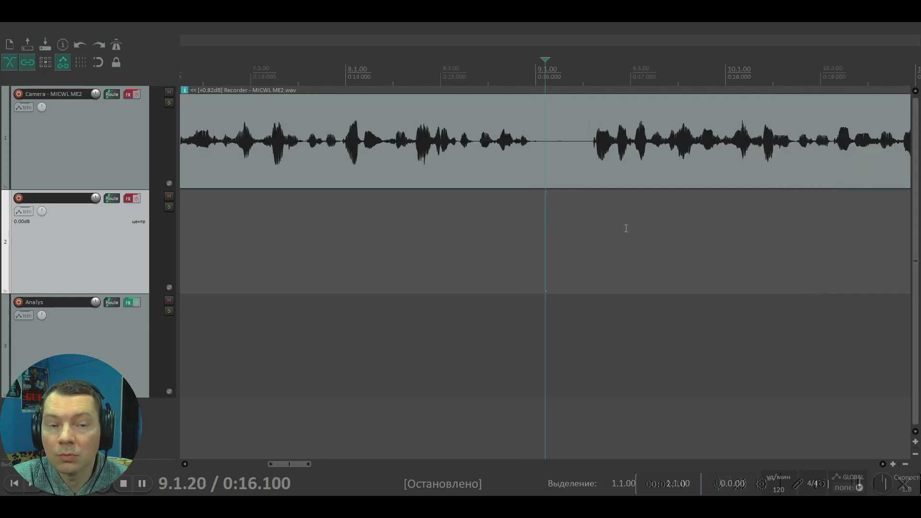
pyautogui.moveTo(137, 190); pyautogui.dragTo(138, 198)
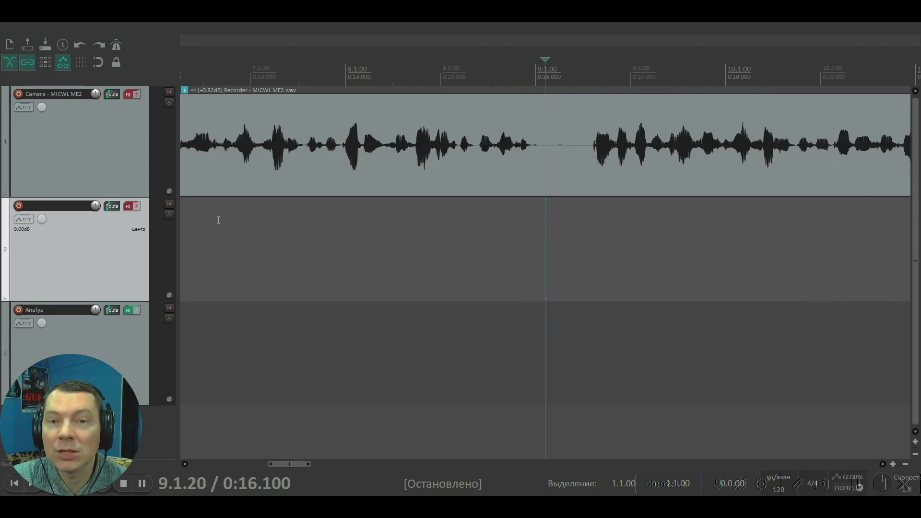
pyautogui.click(602, 288)
pyautogui.scroll(1, 605, 287)
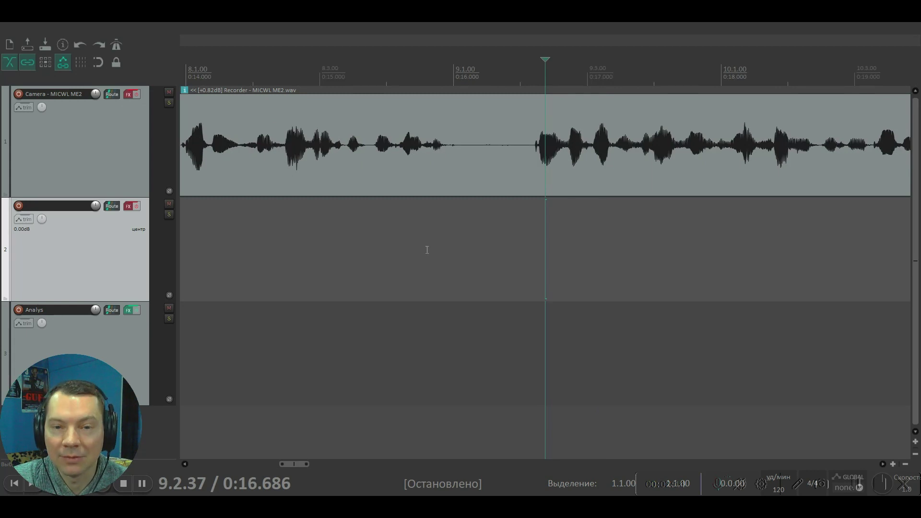
pyautogui.click(376, 243)
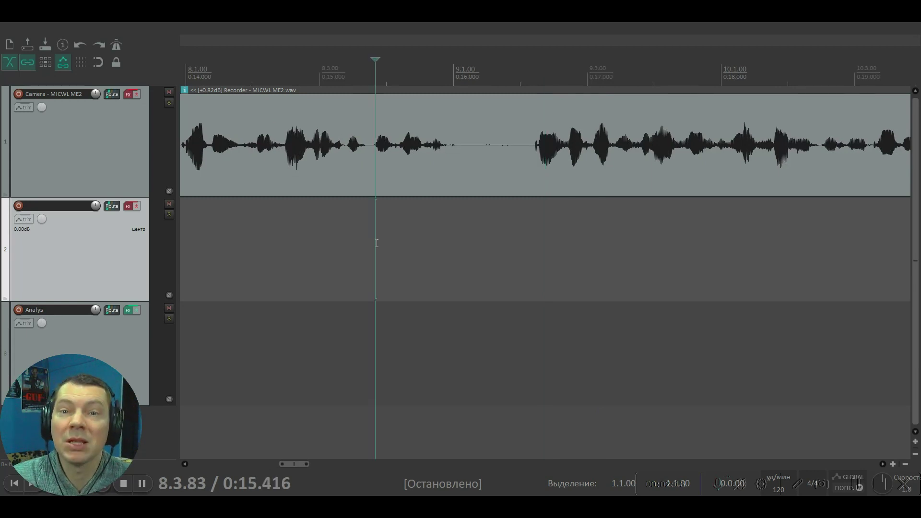
pyautogui.press('space')
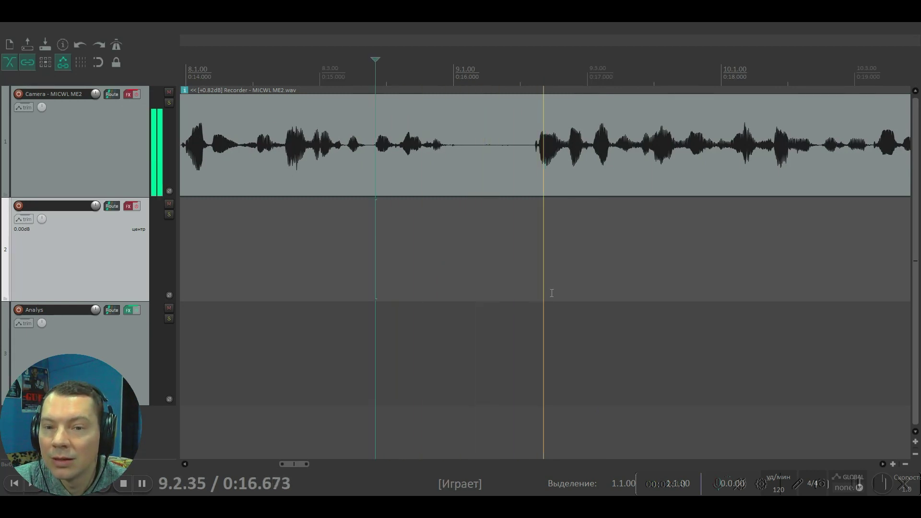
# Play a short passage of the Recorder - Sennheiser ME 2 clip from about 0:39.3 for comparison, and stop playback
pyautogui.scroll(-5, 553, 292)
pyautogui.click(522, 326)
pyautogui.press('space')
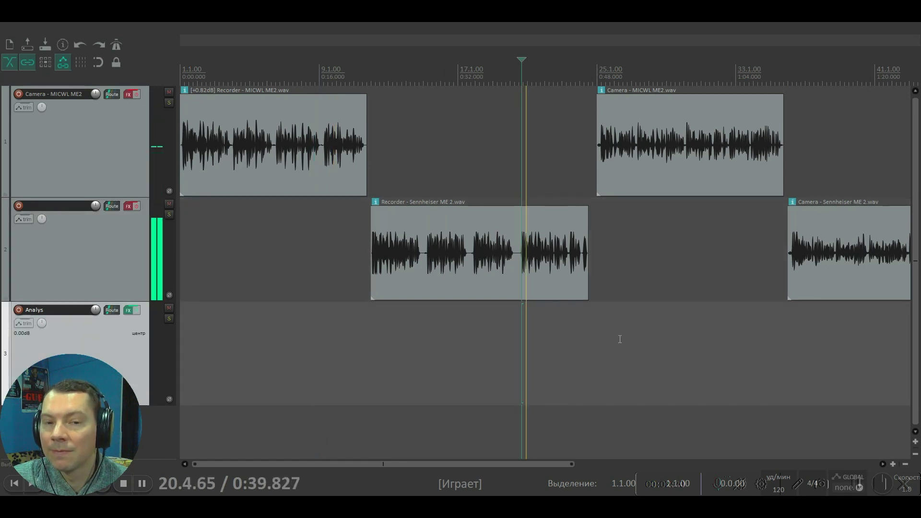
pyautogui.press('space')
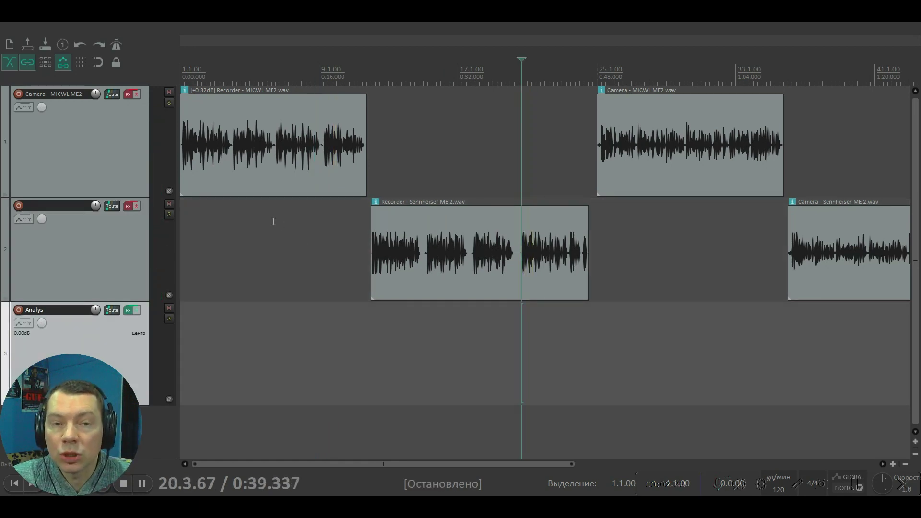
pyautogui.click(273, 223)
pyautogui.click(277, 223)
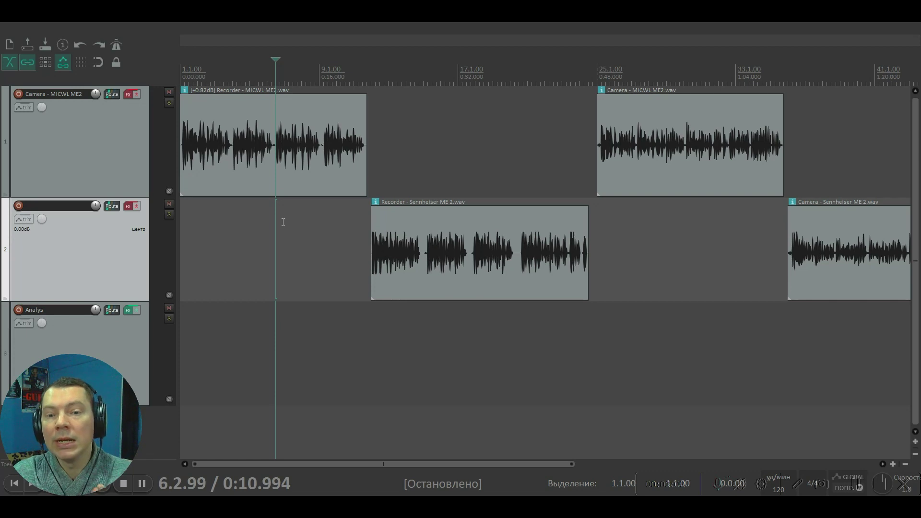
pyautogui.click(400, 317)
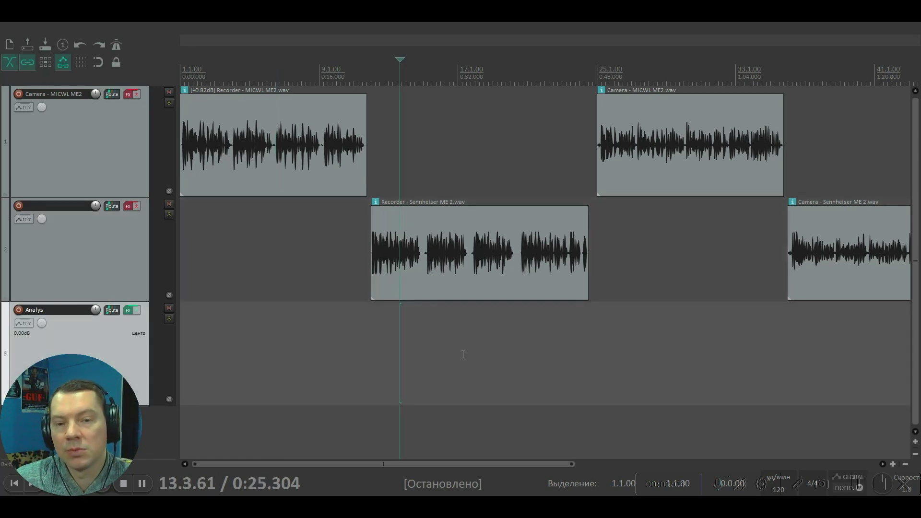
pyautogui.click(412, 356)
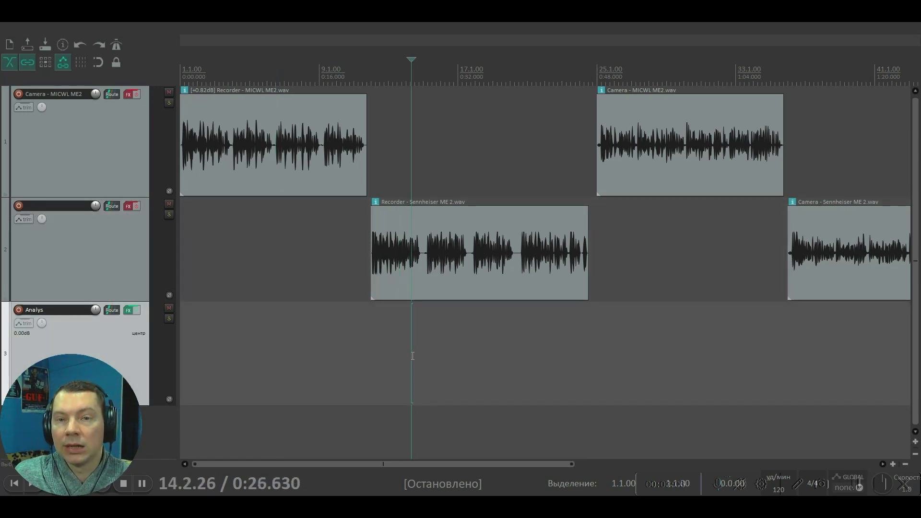
pyautogui.click(296, 332)
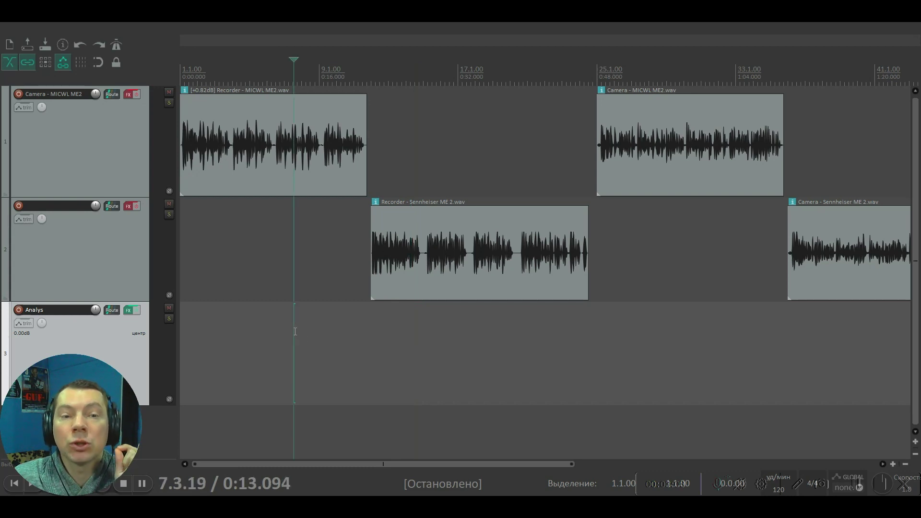
pyautogui.click(260, 267)
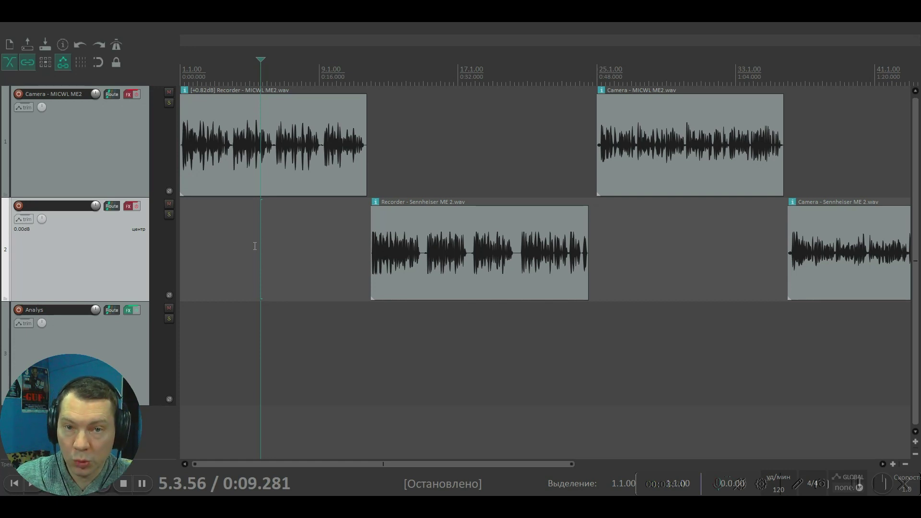
pyautogui.hotkey('shift', 'Tab')
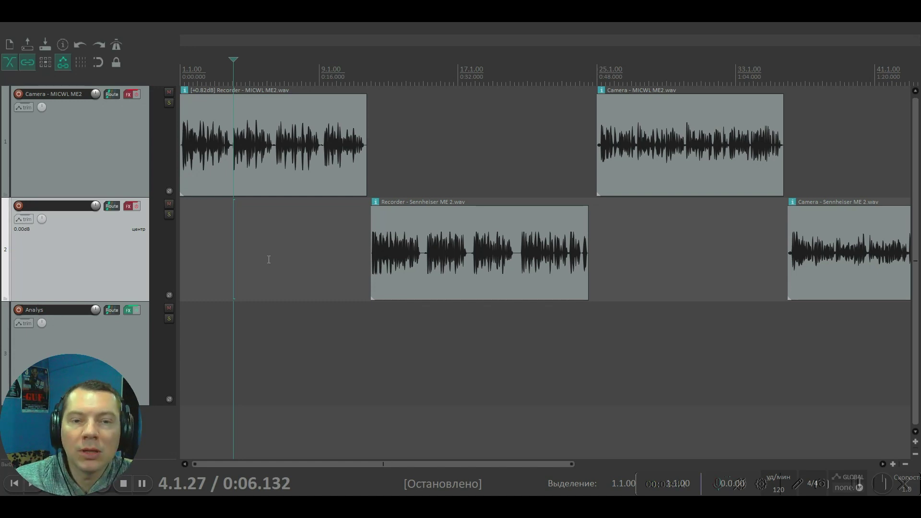
pyautogui.scroll(-4, 273, 260)
pyautogui.click(370, 334)
pyautogui.scroll(2, 372, 336)
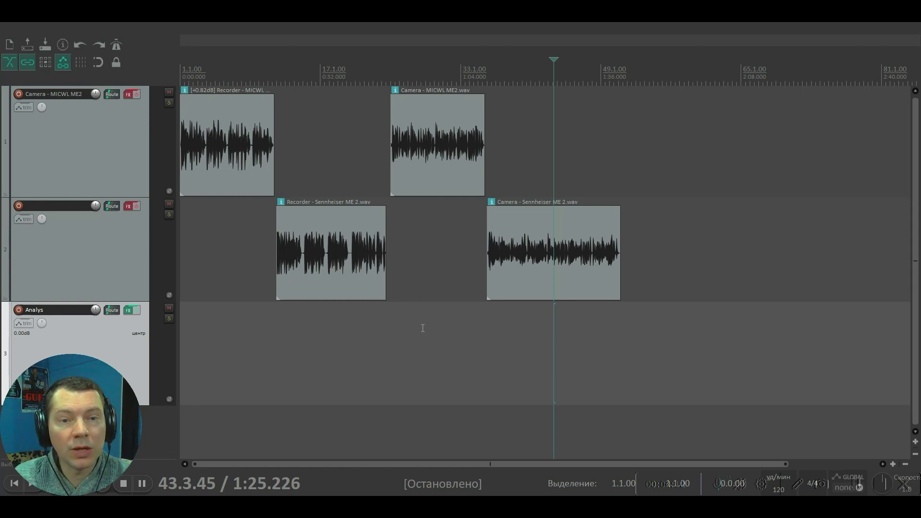
pyautogui.click(248, 296)
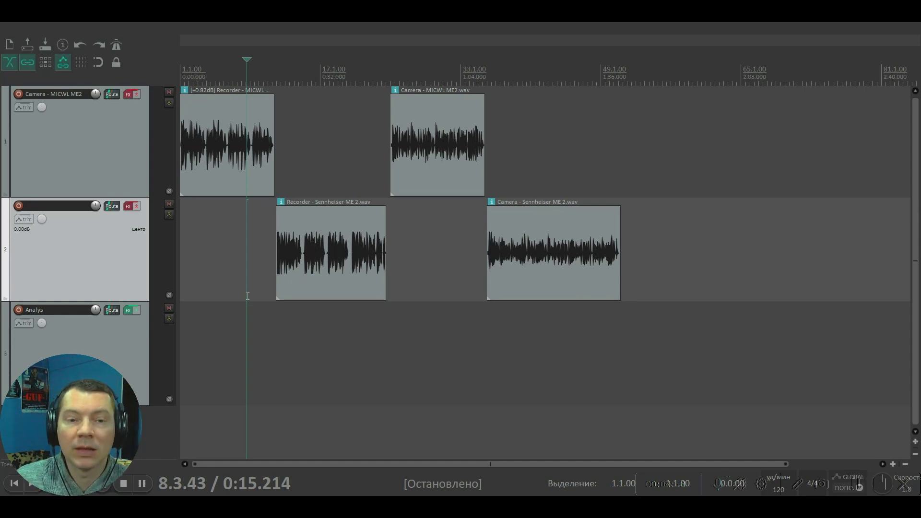
# Start playback of the Camera - MICWL ME2 clip from about 0:54.8
pyautogui.click(468, 340)
pyautogui.scroll(5, 437, 288)
pyautogui.click(373, 239)
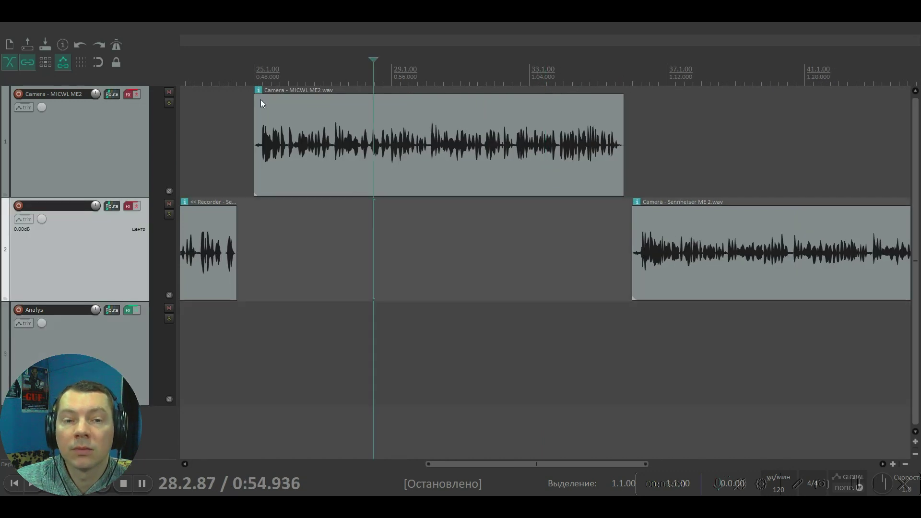
pyautogui.click(506, 262)
pyautogui.scroll(-4, 537, 259)
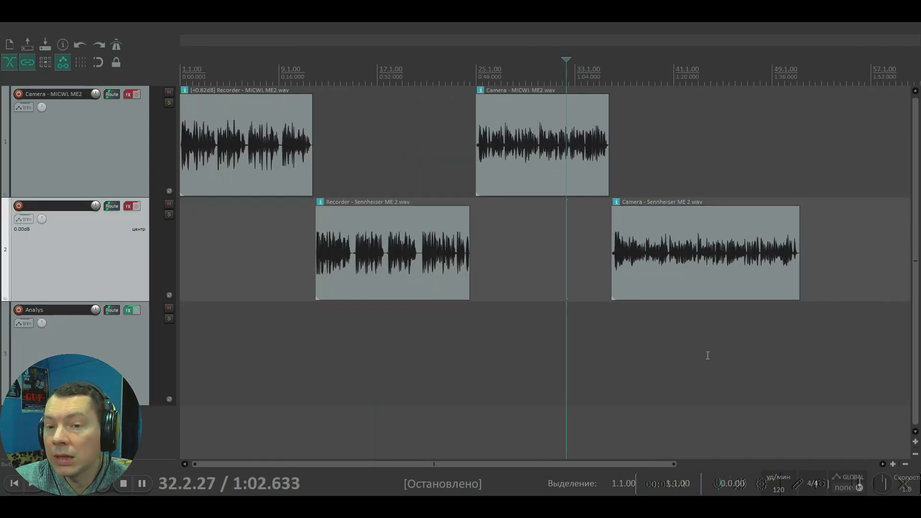
pyautogui.click(708, 355)
pyautogui.scroll(2, 681, 336)
pyautogui.scroll(-1, 303, 249)
pyautogui.click(279, 245)
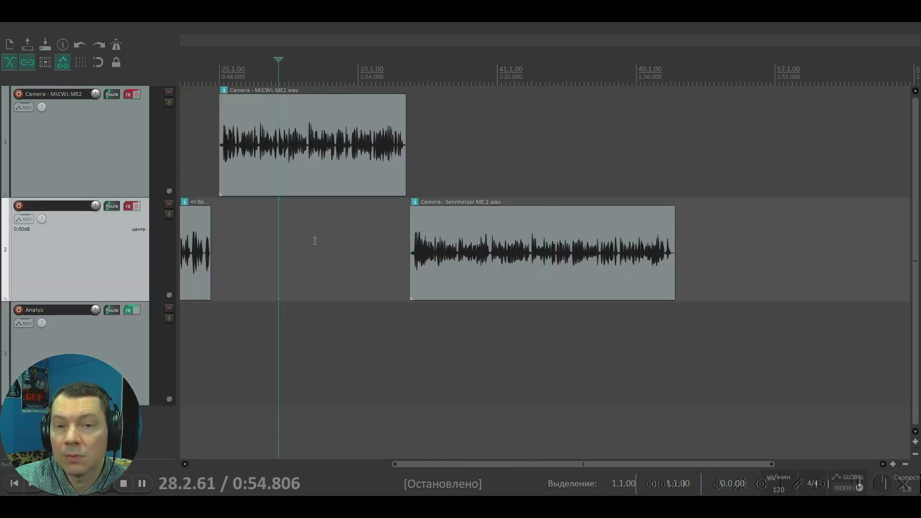
pyautogui.press('space')
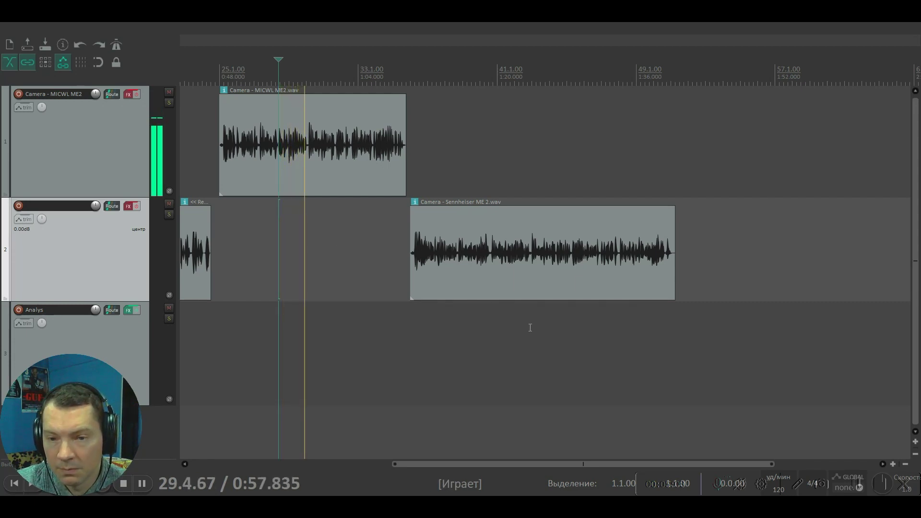
# Play a short passage of the Camera - Sennheiser ME 2 clip from about 1:23.6 for comparison, and stop playback
pyautogui.click(531, 328)
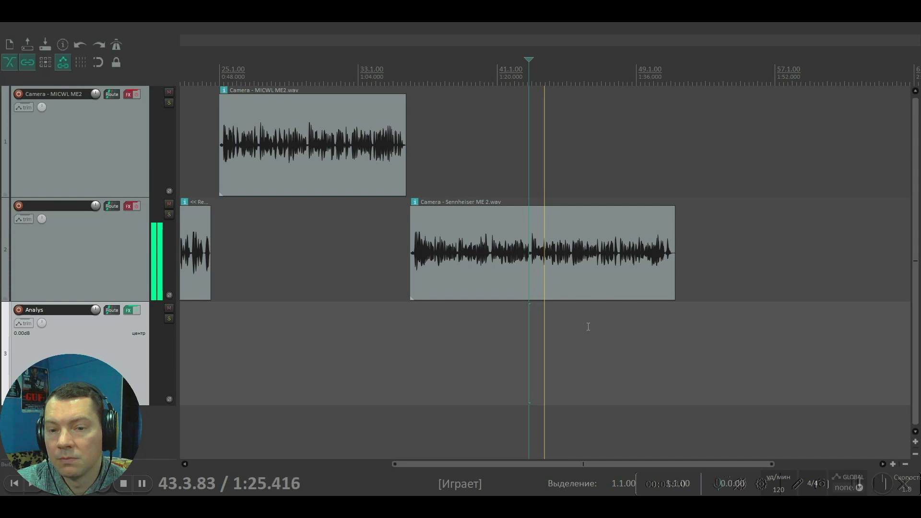
pyautogui.press('space')
# Bring all four microphone clips into view and place the edit cursor past the end of the Camera - Sennheiser ME 2 clip, at about 1:49.5
pyautogui.click(308, 219)
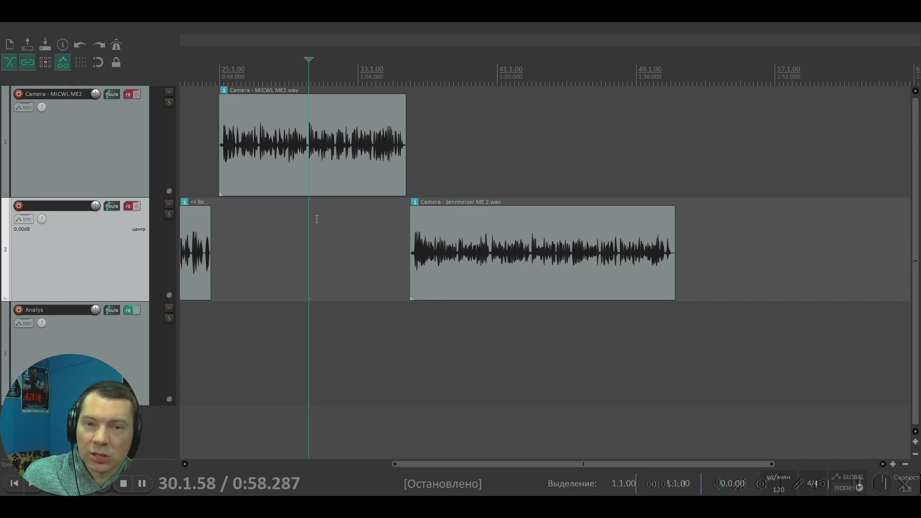
pyautogui.click(514, 360)
pyautogui.scroll(-1, 513, 354)
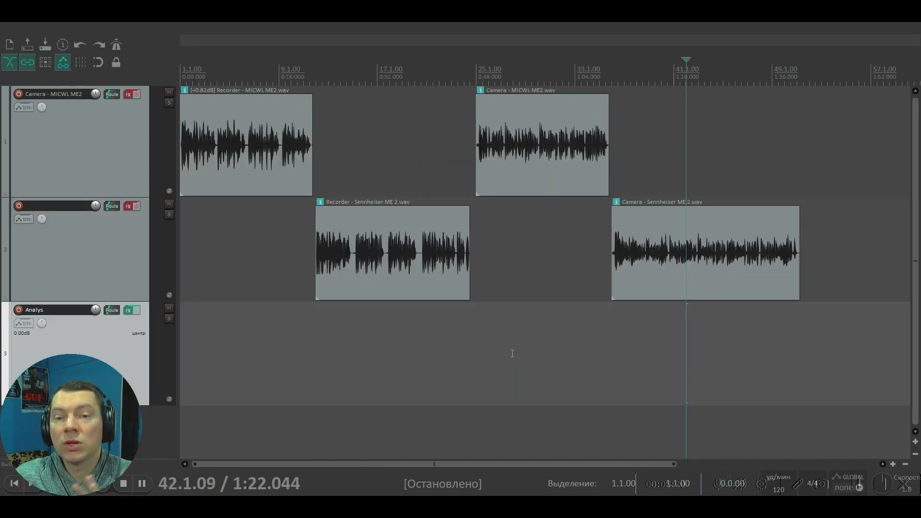
pyautogui.scroll(2, 759, 356)
pyautogui.scroll(-1, 757, 356)
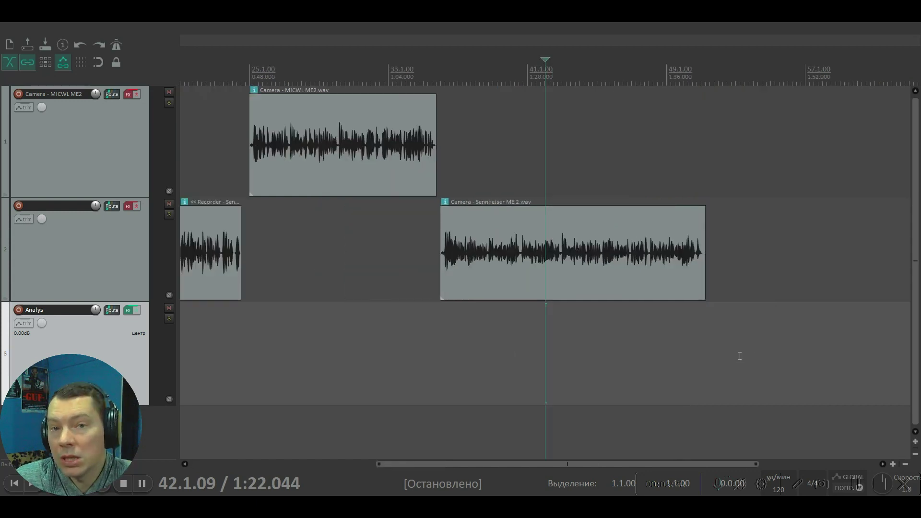
pyautogui.scroll(-2, 641, 345)
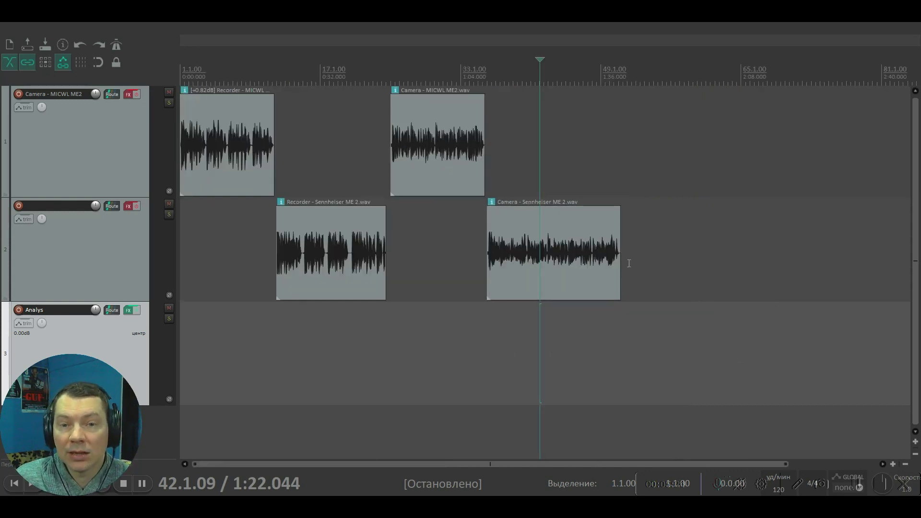
pyautogui.click(660, 256)
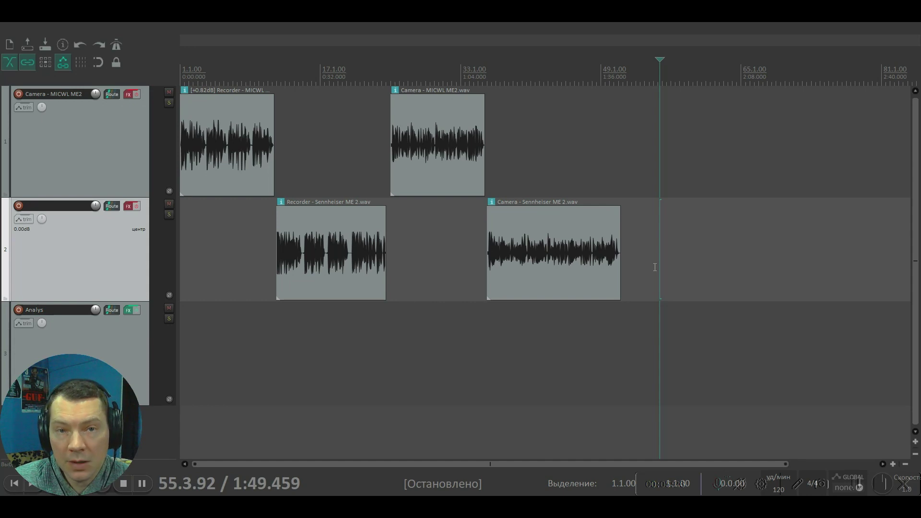